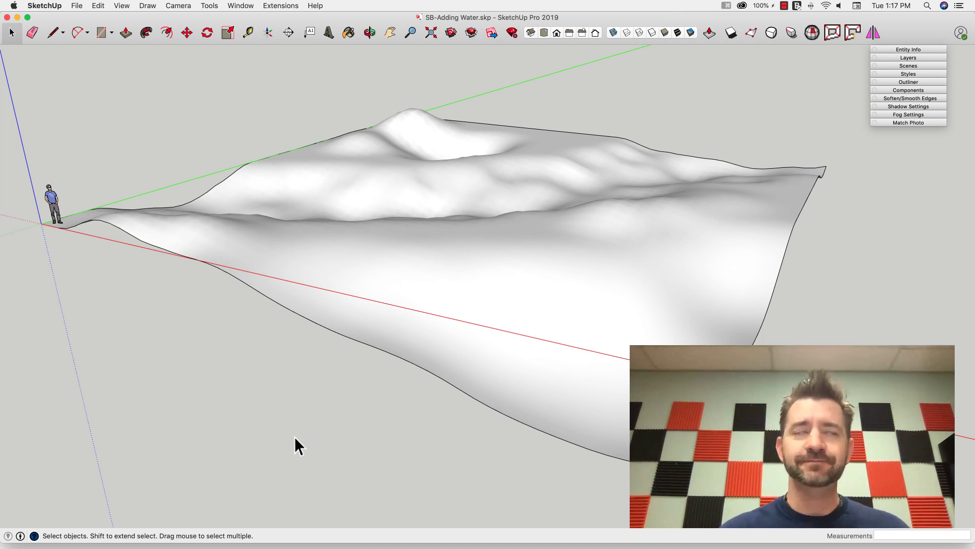
Step: Draw a 100' by 100' rectangle on the ground beside the terrain
middle_click_drag(383, 336, 376, 347)
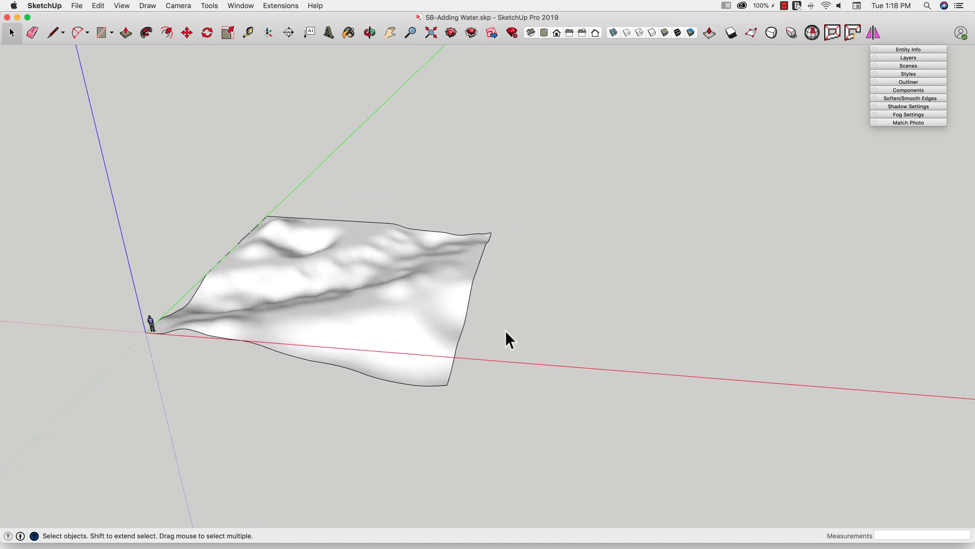
key("r")
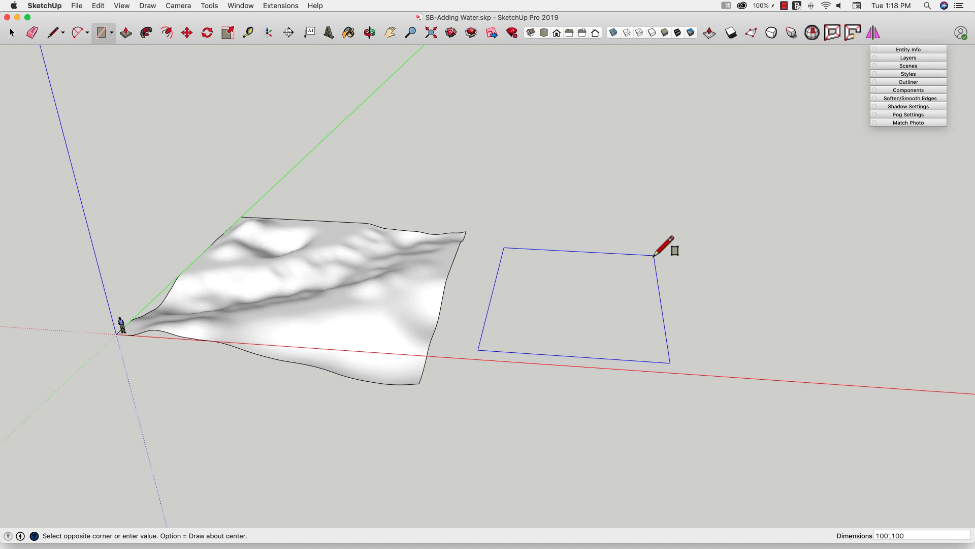
key("Return")
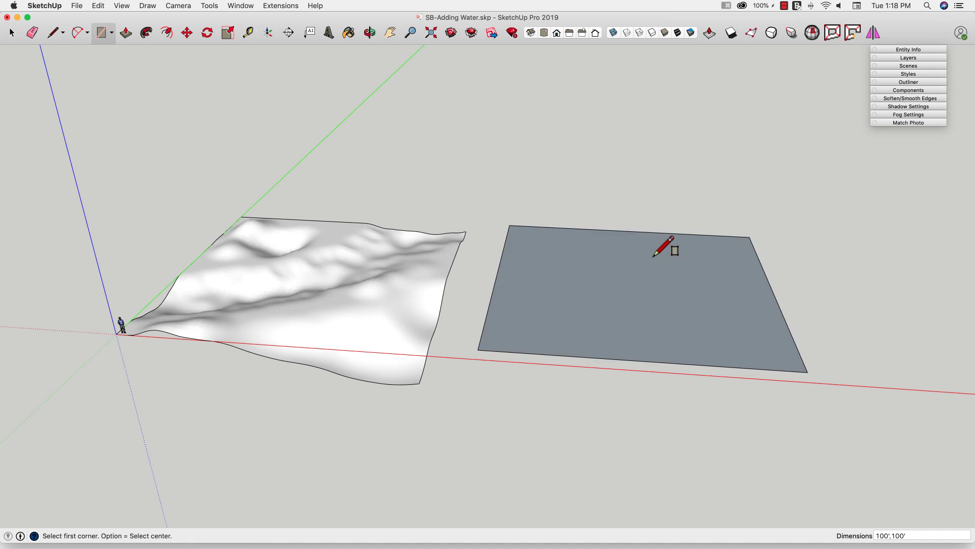
Step: Move the rectangle by its near corner onto the origin so it overlays the terrain
left_click(587, 299)
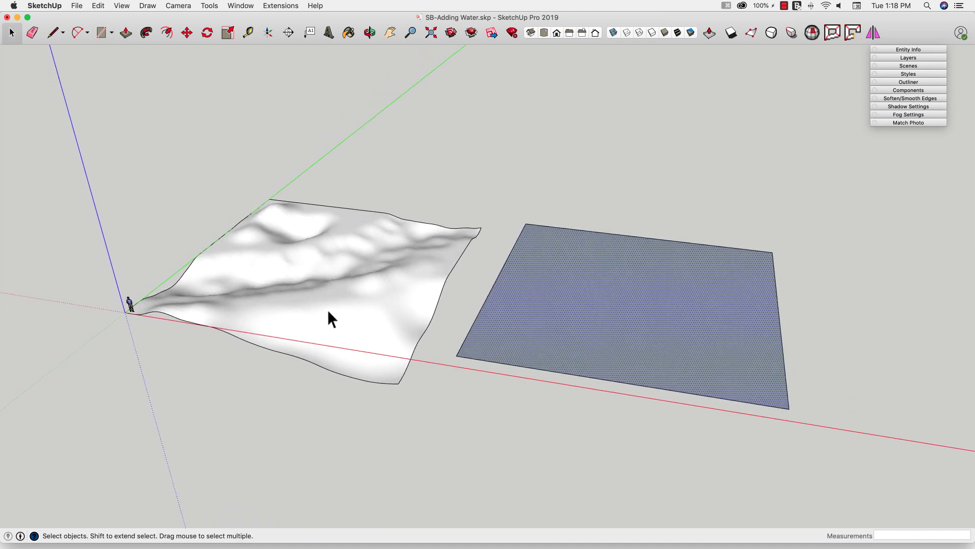
left_click(320, 292)
mouse_move(315, 277)
middle_mouse_down()
mouse_move(300, 271)
mouse_move(348, 313)
mouse_move(431, 283)
mouse_move(379, 305)
mouse_move(348, 304)
mouse_move(392, 315)
mouse_move(513, 300)
mouse_move(487, 378)
middle_mouse_up()
left_click(545, 319)
key("m")
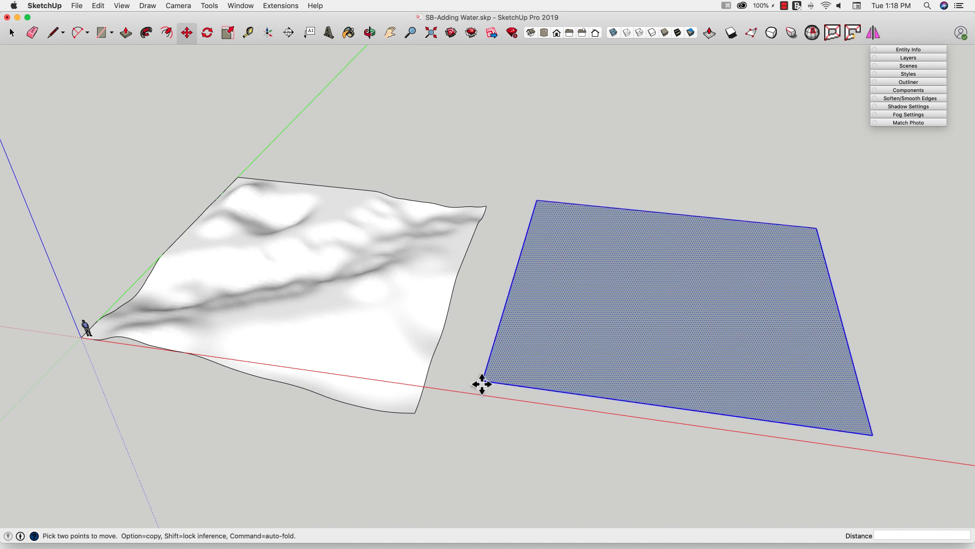
left_click(484, 382)
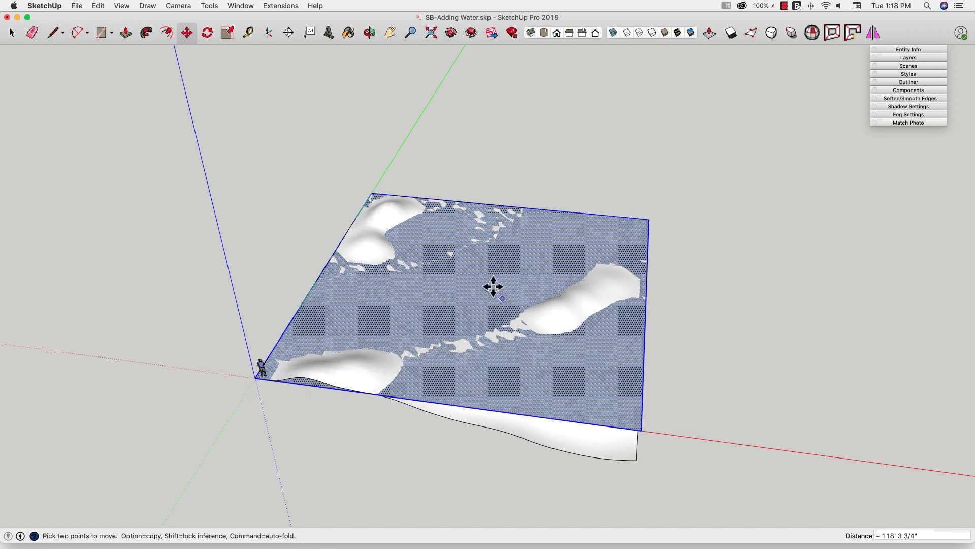
Step: Lower the rectangle along the blue axis by about 2' 5" to set the water level, and clear the selection
middle_click_drag(448, 363, 208, 365)
key("space")
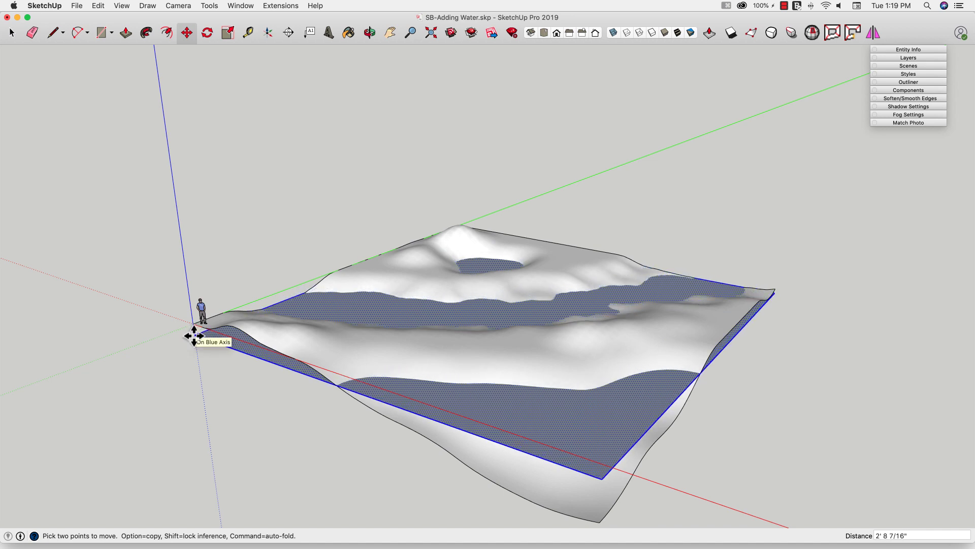
middle_click_drag(194, 341, 197, 355)
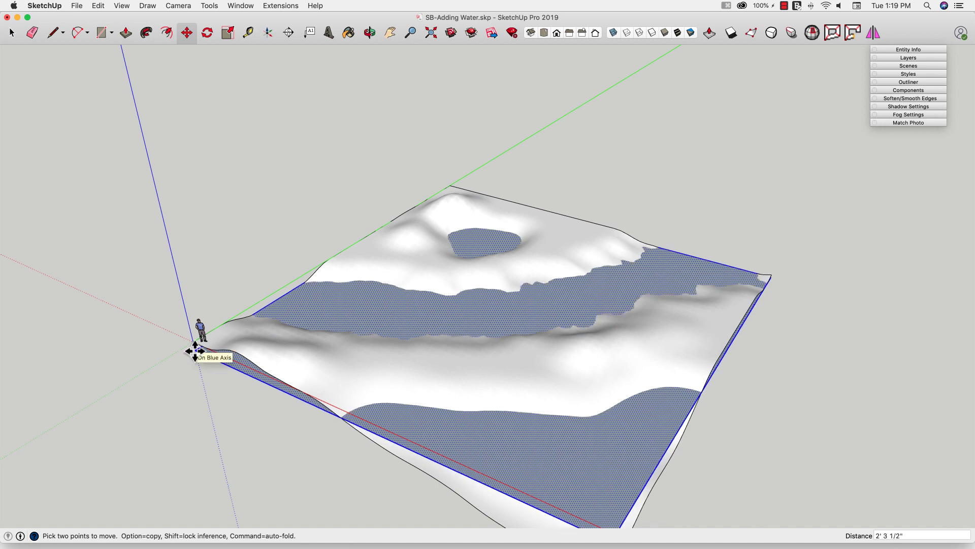
left_click(195, 351)
key("space")
left_click(707, 420)
middle_click_drag(700, 413, 473, 281)
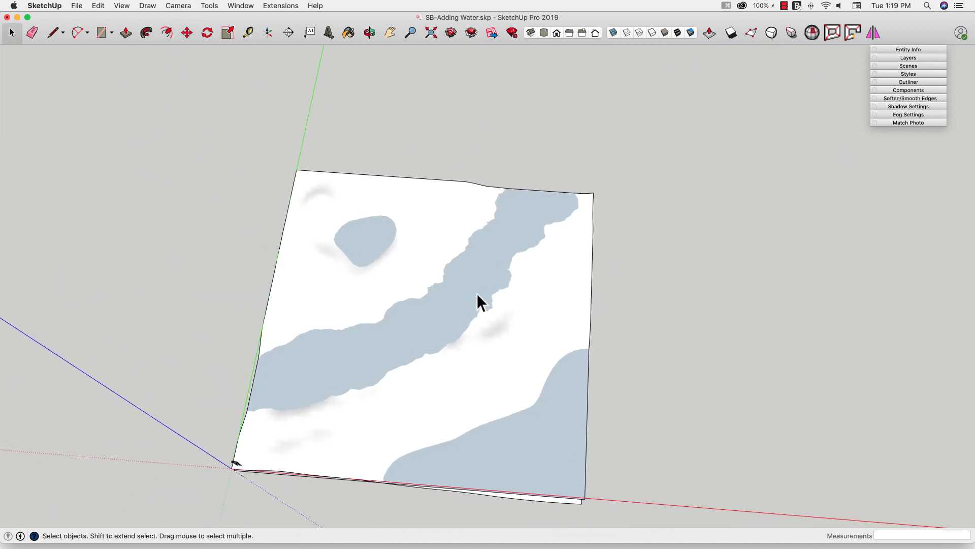
Step: Measure the vertical distance from the origin to the lowered rectangle's corner with the Line tool
mouse_move(505, 208)
middle_mouse_down()
mouse_move(405, 283)
mouse_move(335, 292)
mouse_move(196, 475)
mouse_move(299, 468)
middle_mouse_up()
key("l")
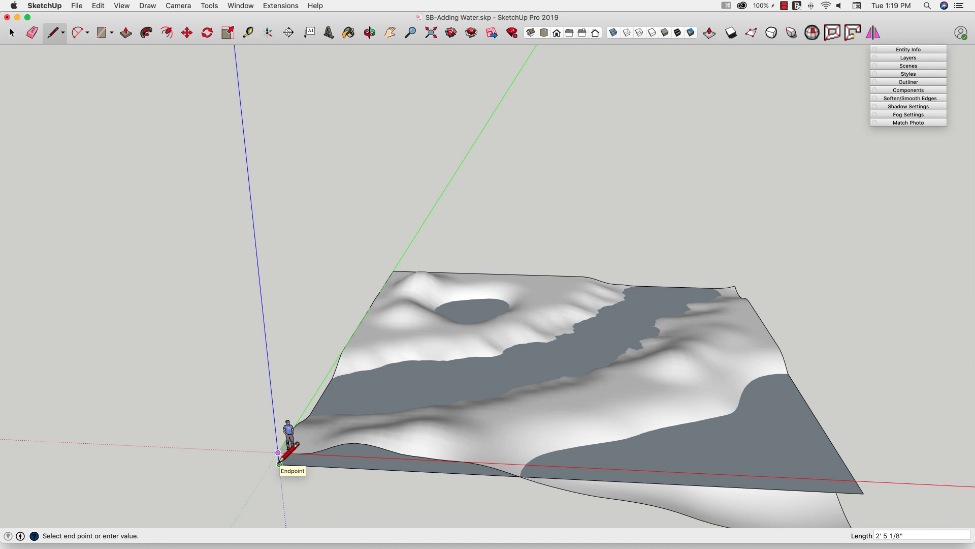
key("space")
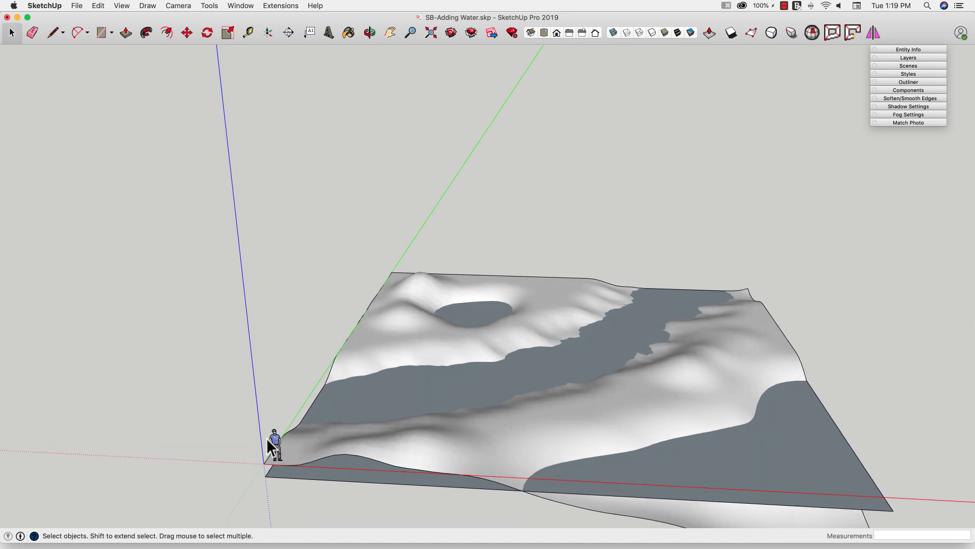
Step: Intersect the water rectangle's face with the model to cut it along the shorelines
mouse_move(274, 441)
middle_mouse_down()
mouse_move(492, 353)
mouse_move(628, 327)
mouse_move(591, 363)
mouse_move(440, 407)
mouse_move(496, 377)
mouse_move(600, 379)
mouse_move(427, 422)
mouse_move(387, 286)
middle_mouse_up()
middle_click_drag(430, 440, 368, 446)
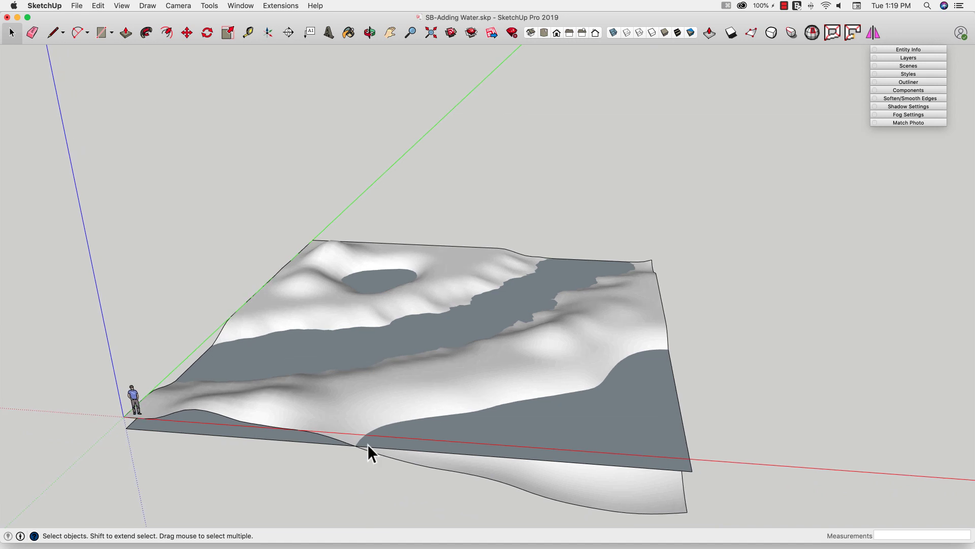
left_click(498, 438)
middle_click_drag(492, 393, 421, 323)
right_click(405, 331)
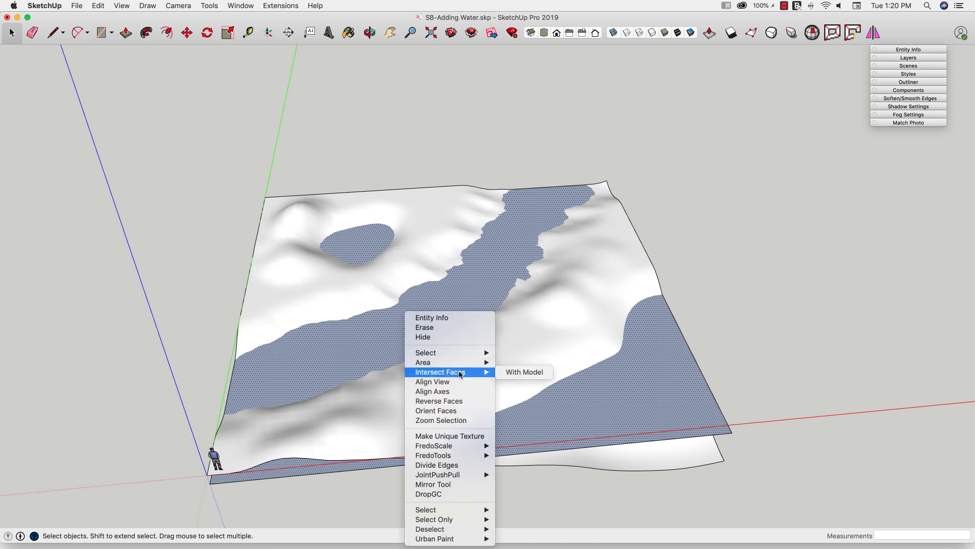
left_click(524, 373)
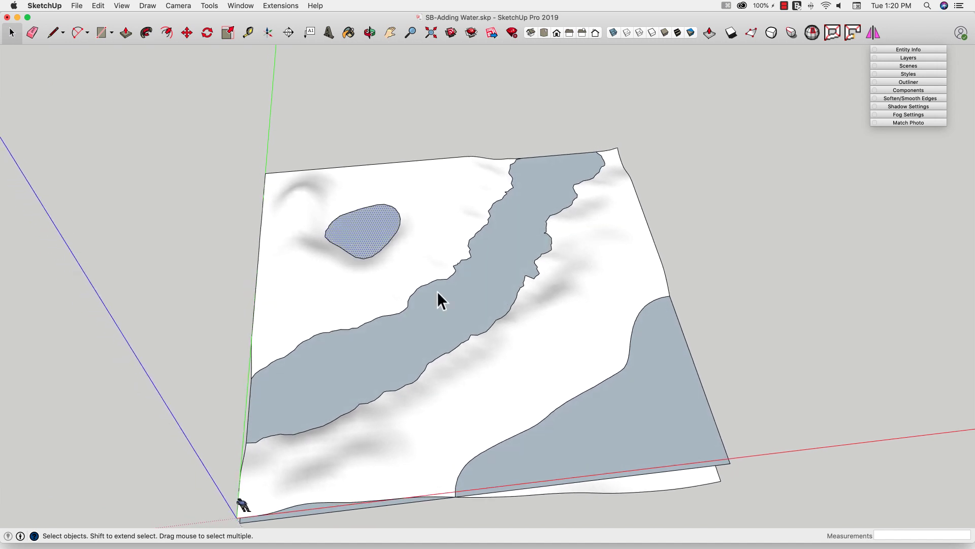
Step: Erase the leftover pieces of the water plane outside the pond, river and large front water area
left_click(456, 303)
left_click(632, 444)
middle_click_drag(584, 460, 621, 354)
mouse_move(526, 379)
middle_mouse_down()
mouse_move(544, 405)
mouse_move(517, 400)
mouse_move(535, 287)
mouse_move(420, 343)
mouse_move(395, 422)
mouse_move(368, 459)
mouse_move(391, 454)
mouse_move(413, 422)
mouse_move(426, 421)
mouse_move(343, 348)
middle_mouse_up()
key("space")
left_click(535, 296)
left_click(368, 458)
Step: Paint the pond, river and front water faces with the translucent 60% opacity material from the Water collection
left_click(345, 270)
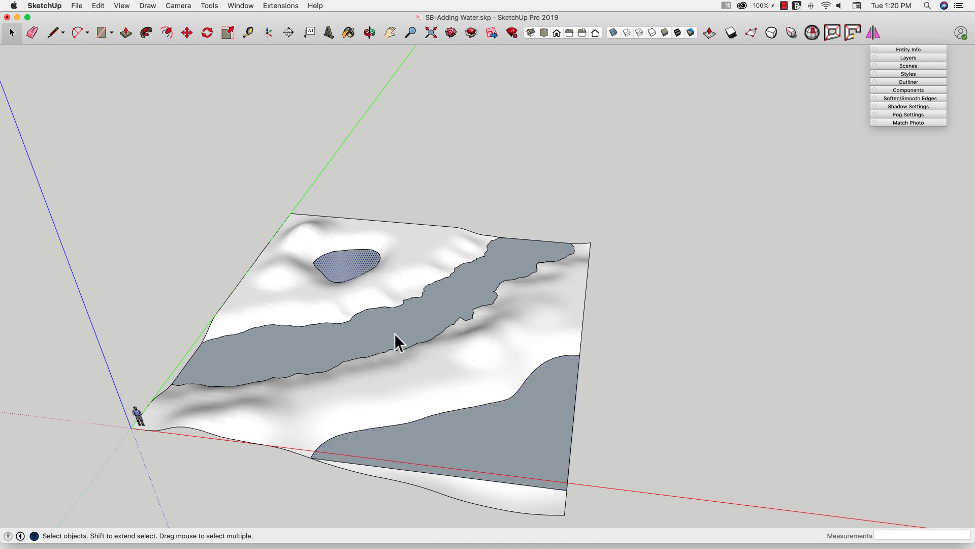
left_click(394, 333, "shift")
left_click(504, 424, "shift")
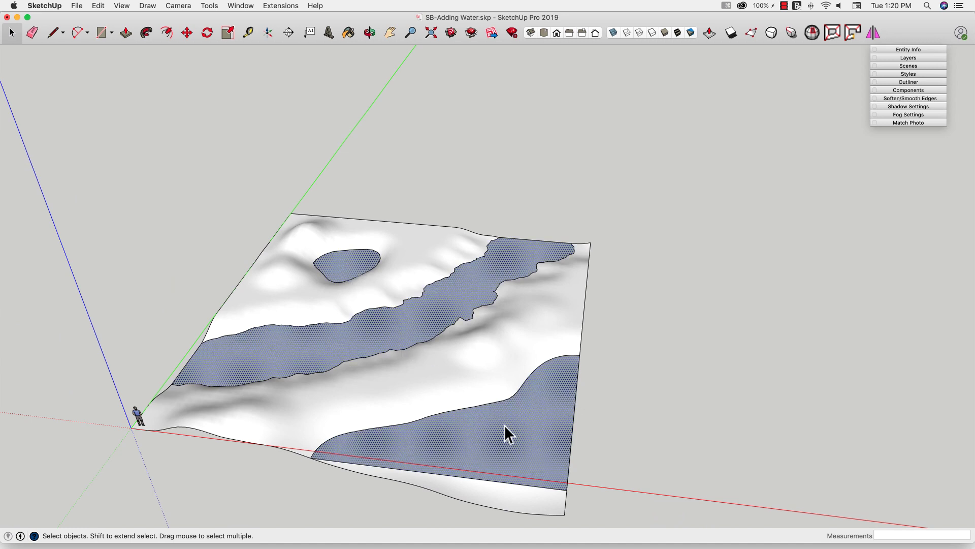
key("b")
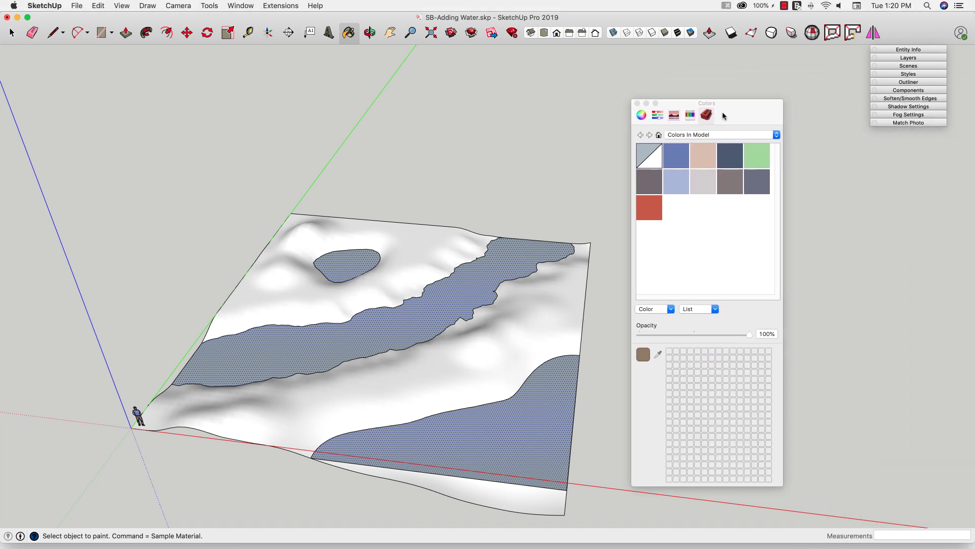
left_click(704, 135)
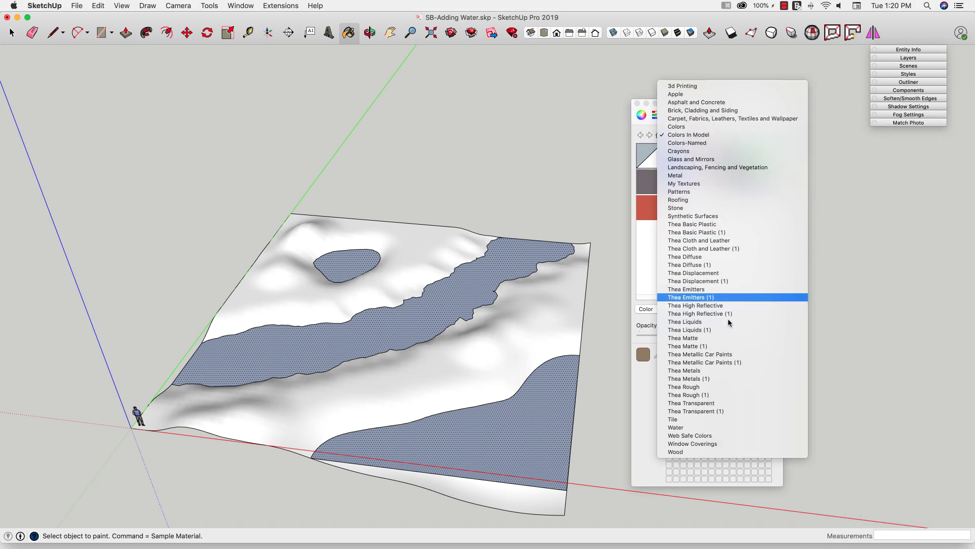
left_click(713, 427)
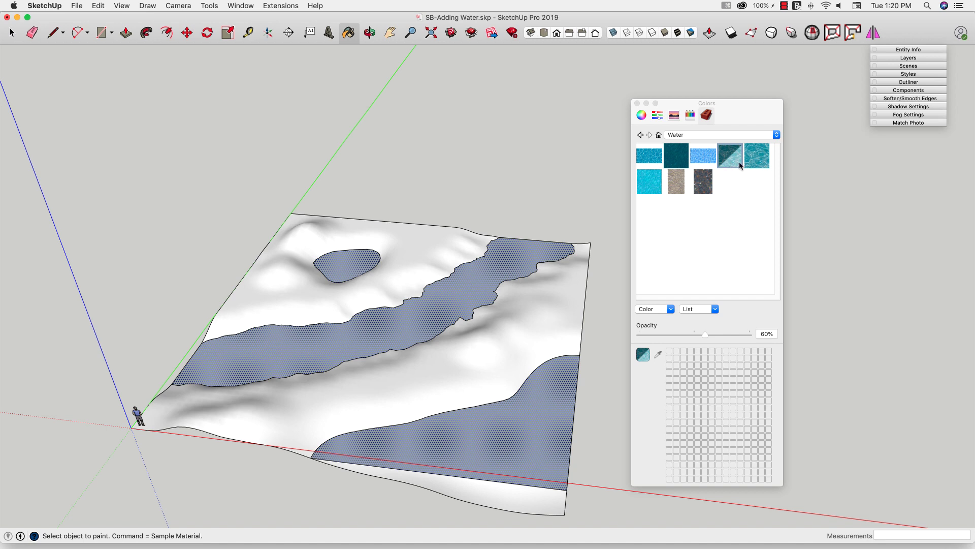
left_click(347, 260)
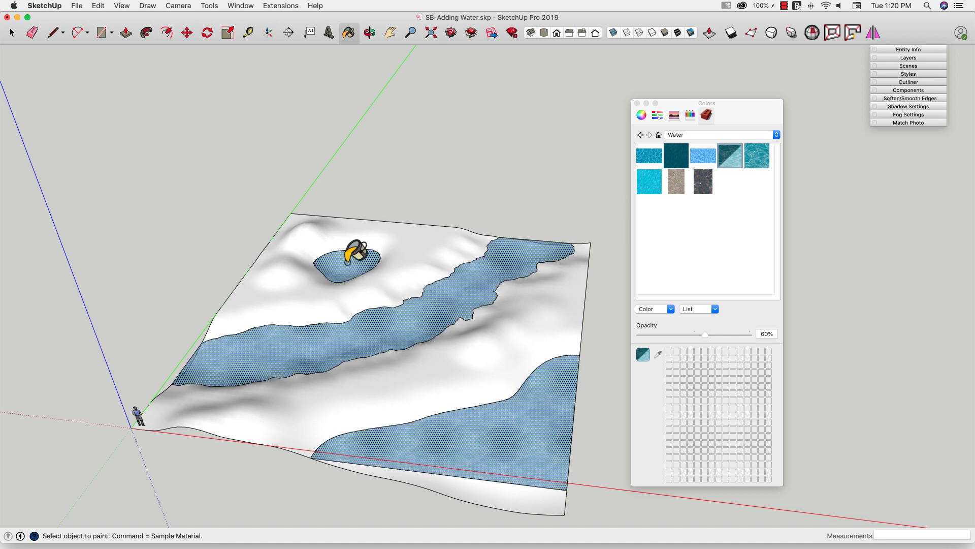
left_click(471, 184)
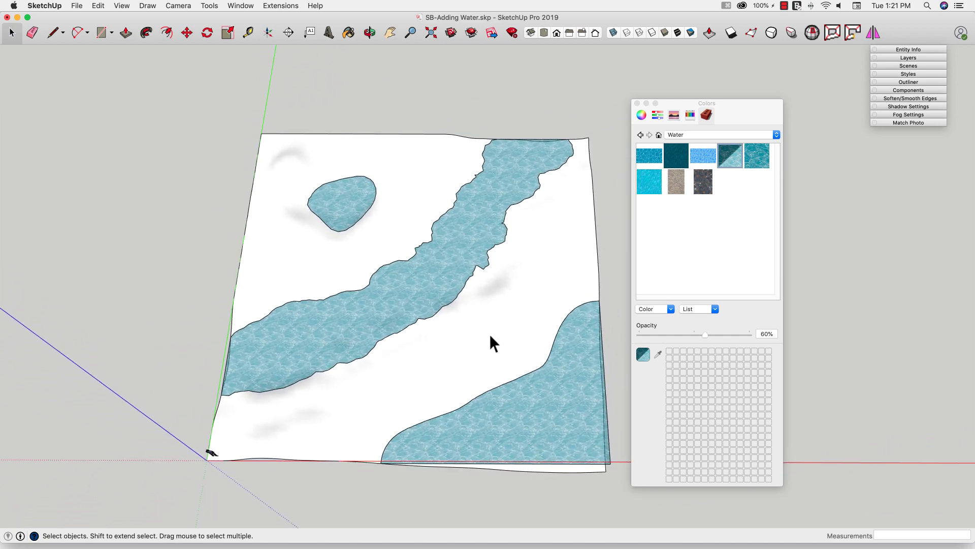
Step: Paint the surface inside the terrain group with the brown pebble texture from the Water collection, and close the group
double_click(489, 334)
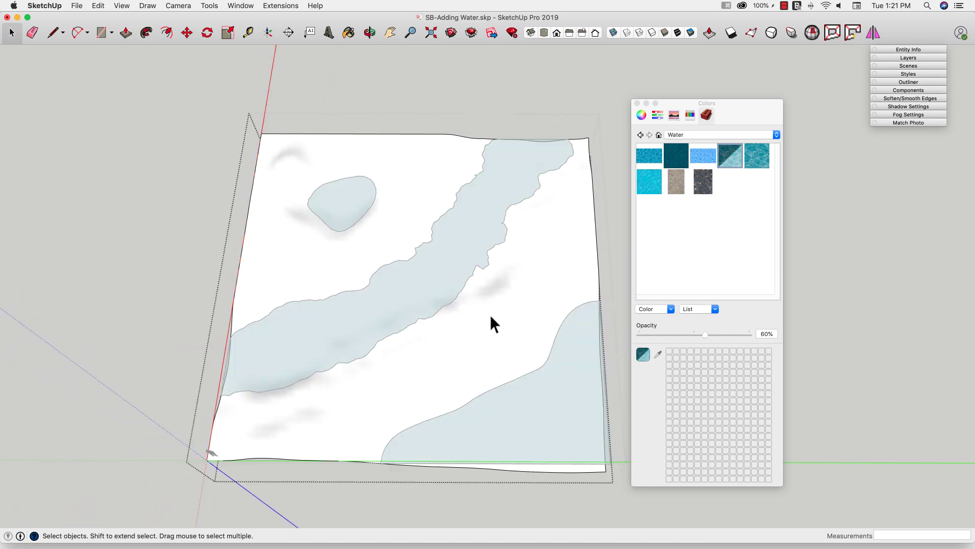
left_click(490, 315)
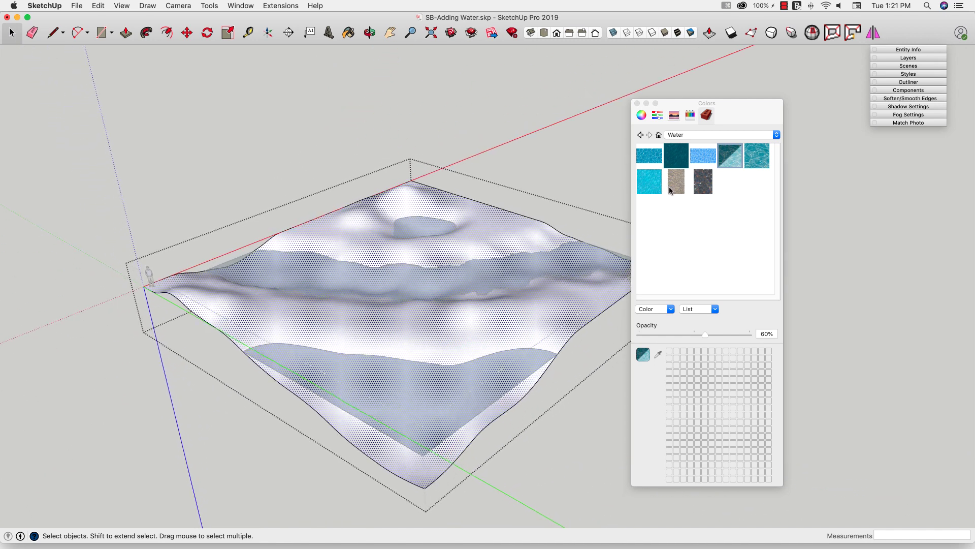
left_click(523, 326)
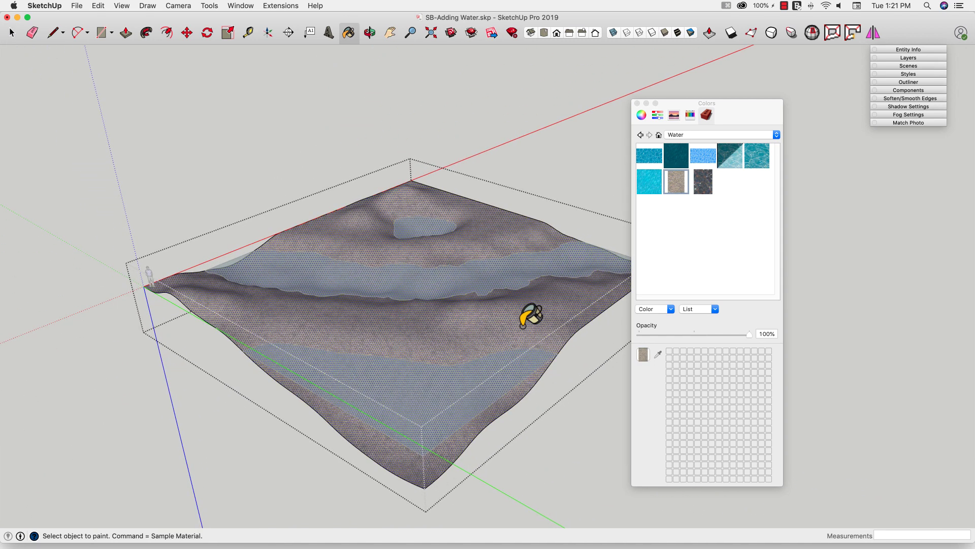
key("space")
left_click(594, 421)
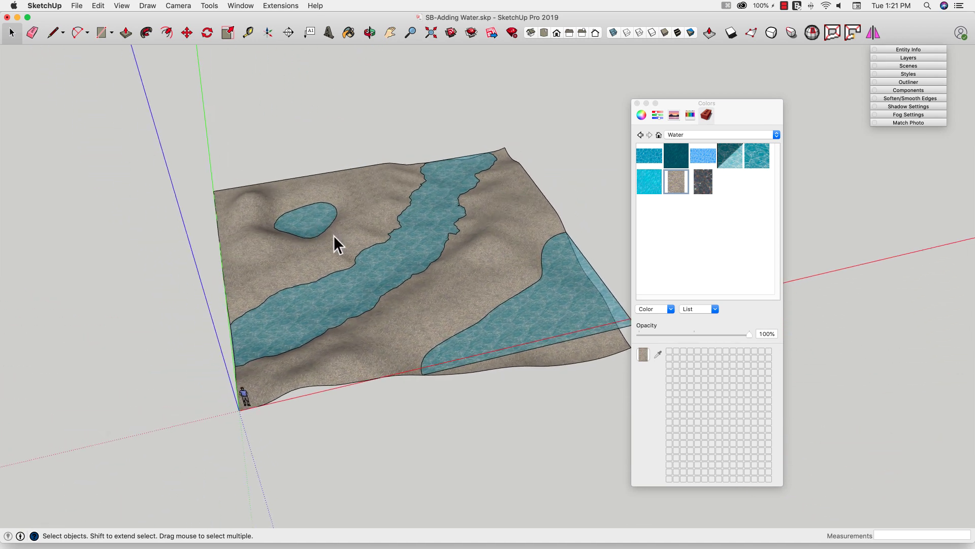
Step: Open the terrain group to examine its surface separately from the water faces, and close it again
left_click(343, 236)
double_click(343, 236)
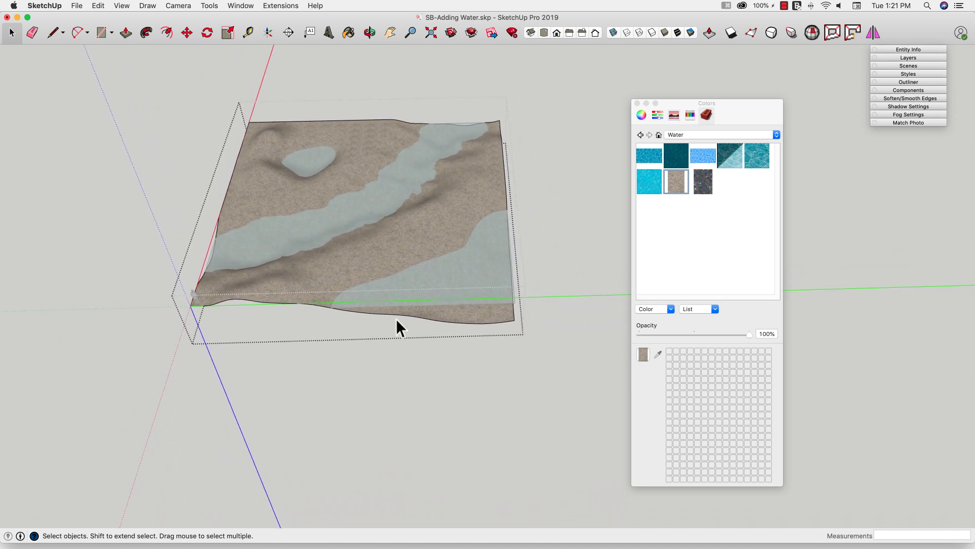
left_click(355, 274)
left_click(315, 399)
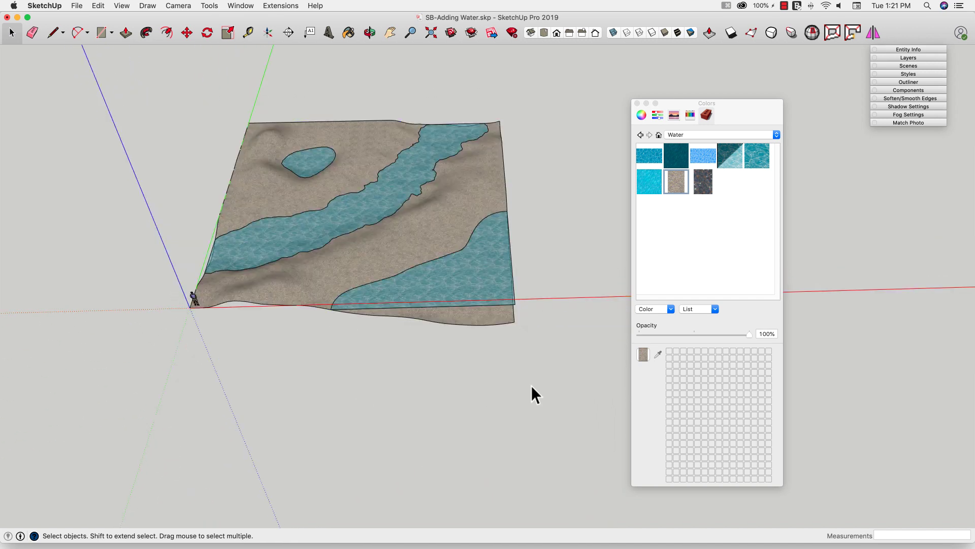
key("m")
left_click(459, 318)
key("m")
left_click(219, 483)
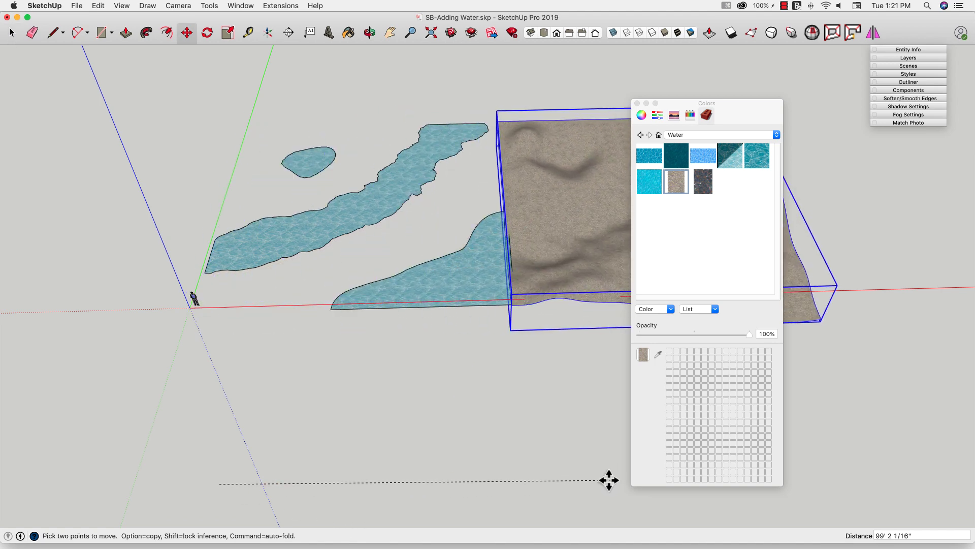
key("Escape")
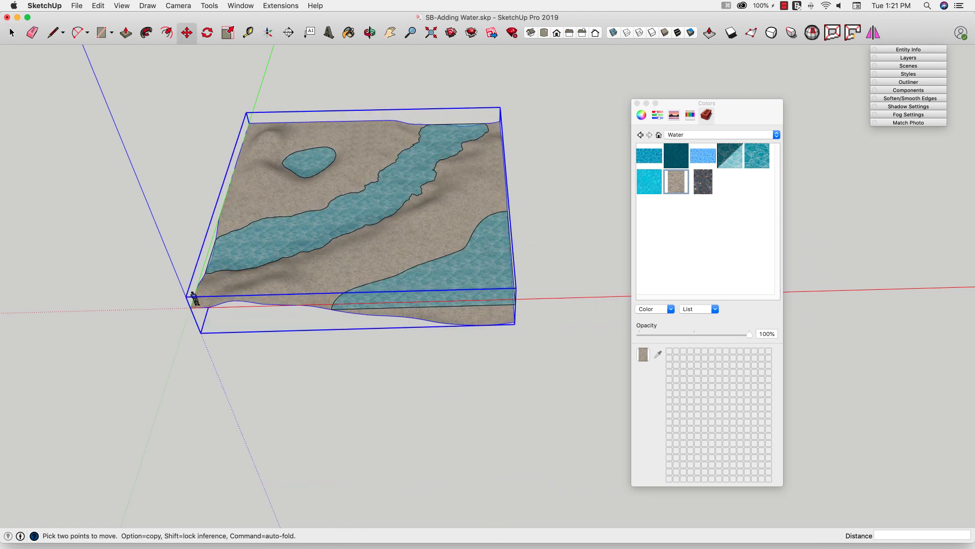
Step: Explode the terrain group so its surface joins the water faces, and clear the selection
middle_click_drag(418, 479, 296, 234)
key("space")
scroll(321, 270, "up", 1)
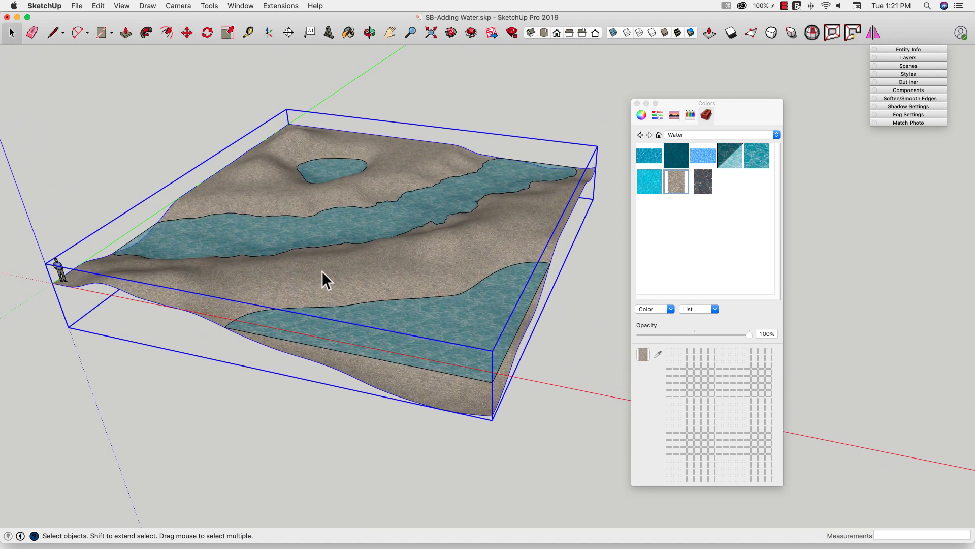
middle_click_drag(322, 270, 322, 272)
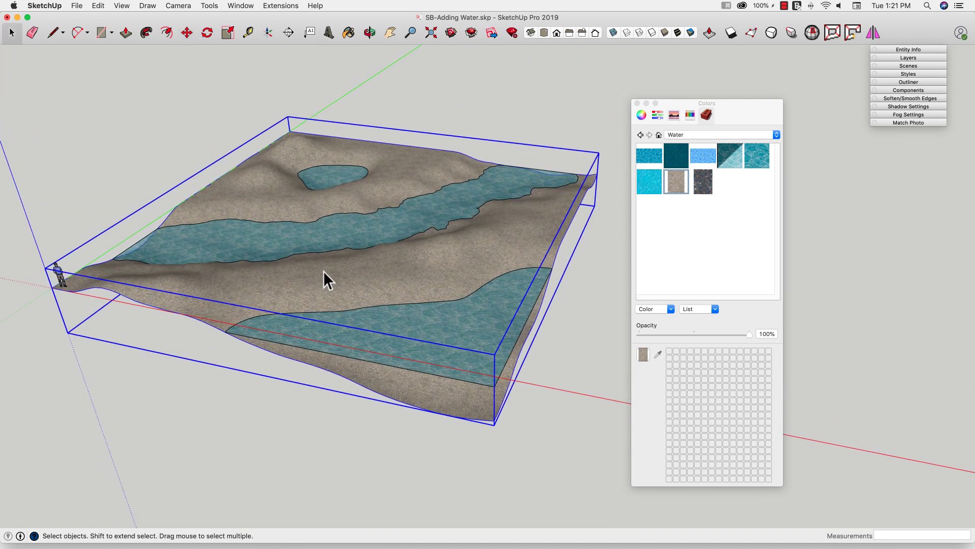
right_click(323, 271)
left_click(359, 328)
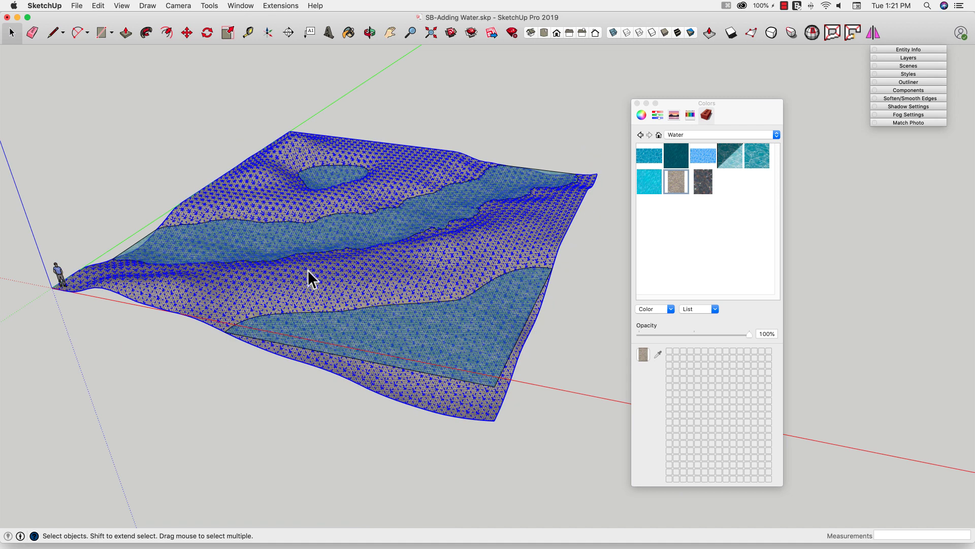
left_click(264, 403)
Step: Draw a line over the river's straight end edge to fill the gap beneath it with a face
middle_click_drag(203, 375, 231, 312)
key("l")
scroll(232, 300, "up", 5)
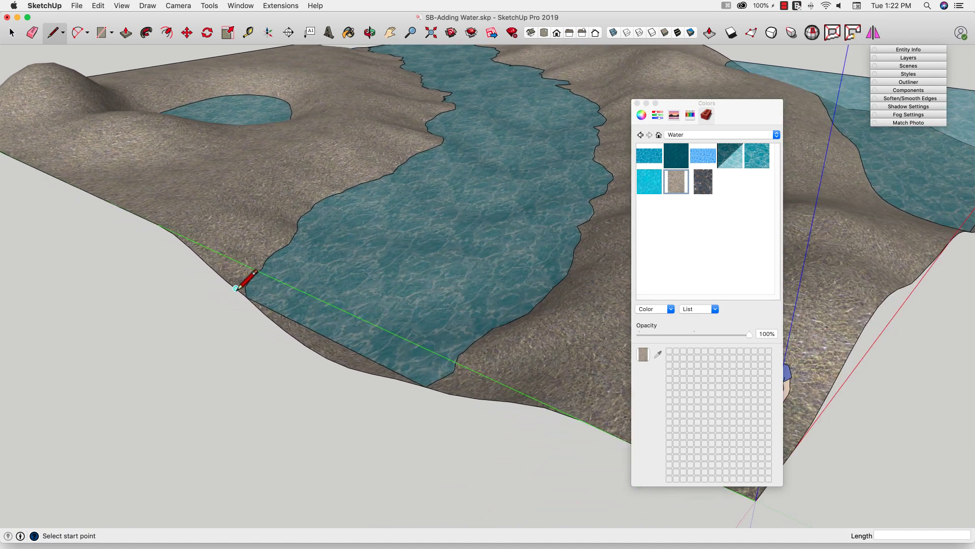
scroll(357, 352, "up", 3)
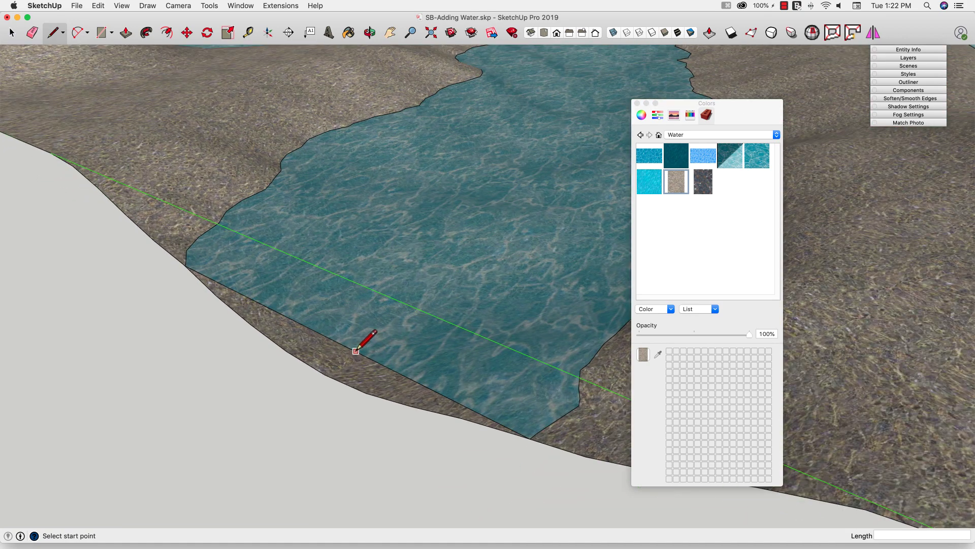
left_click(336, 340)
key("space")
scroll(319, 344, "down", 2)
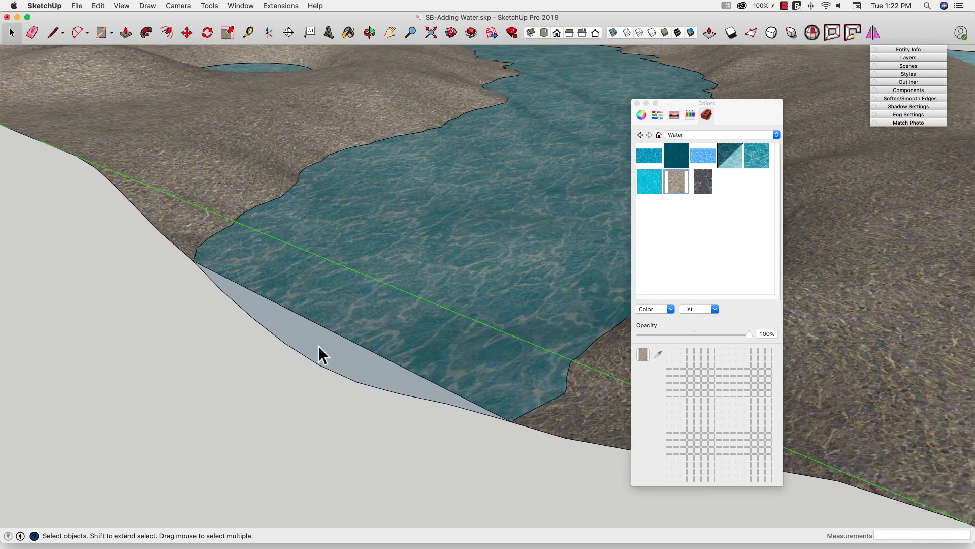
Step: Sample the water material from the river surface and paint the new face beneath the river's straight end with it
right_click(315, 347)
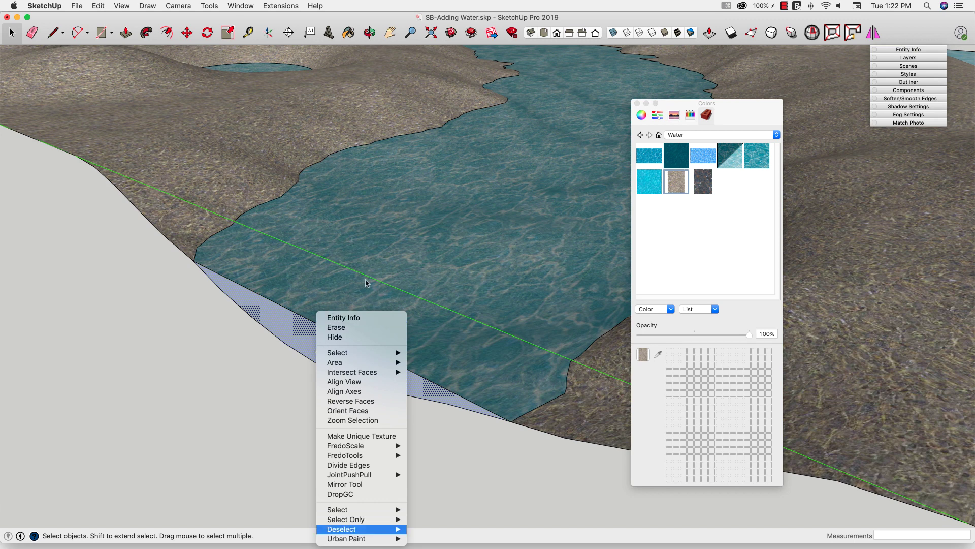
left_click(315, 291)
key("b")
left_click(305, 347)
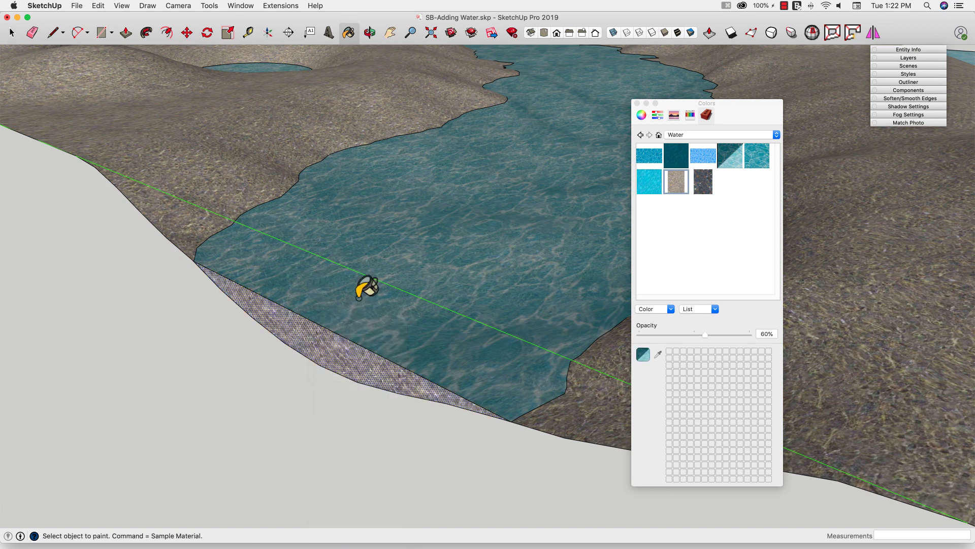
left_click(331, 341)
key("space")
Step: Draw a line over the edge at the river's opposite end to fill the gap beneath it with a face
middle_click_drag(276, 407, 350, 347)
scroll(306, 375, "up", 3)
middle_click_drag(239, 422, 248, 400)
key("l")
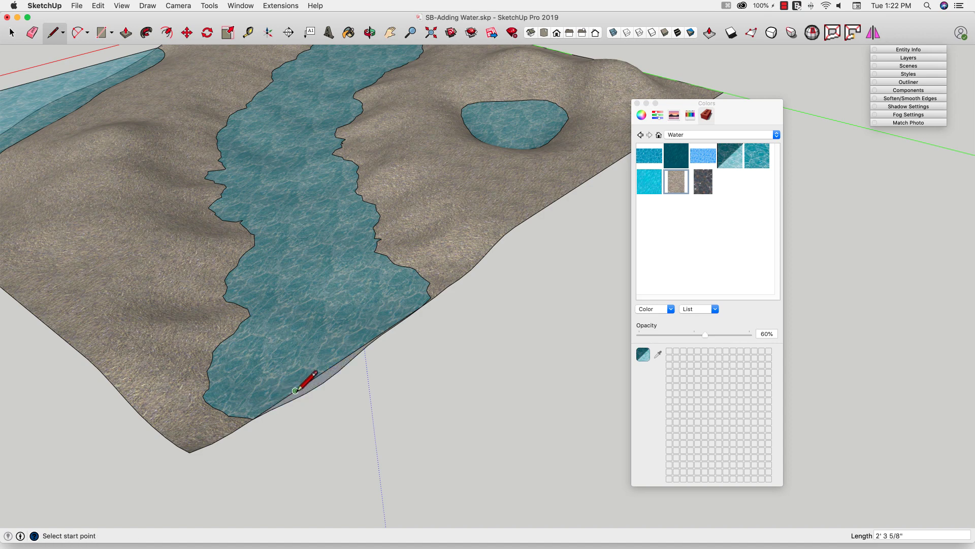
key("space")
Step: Draw a vertical line about 8' 2 7/8" from the corner water's outer corner to the terrain, and paint both side faces with water
mouse_move(316, 424)
middle_mouse_down()
mouse_move(291, 384)
mouse_move(145, 231)
mouse_move(233, 281)
mouse_move(396, 269)
mouse_move(391, 288)
mouse_move(285, 310)
mouse_move(299, 337)
mouse_move(293, 311)
mouse_move(317, 323)
middle_mouse_up()
key("l")
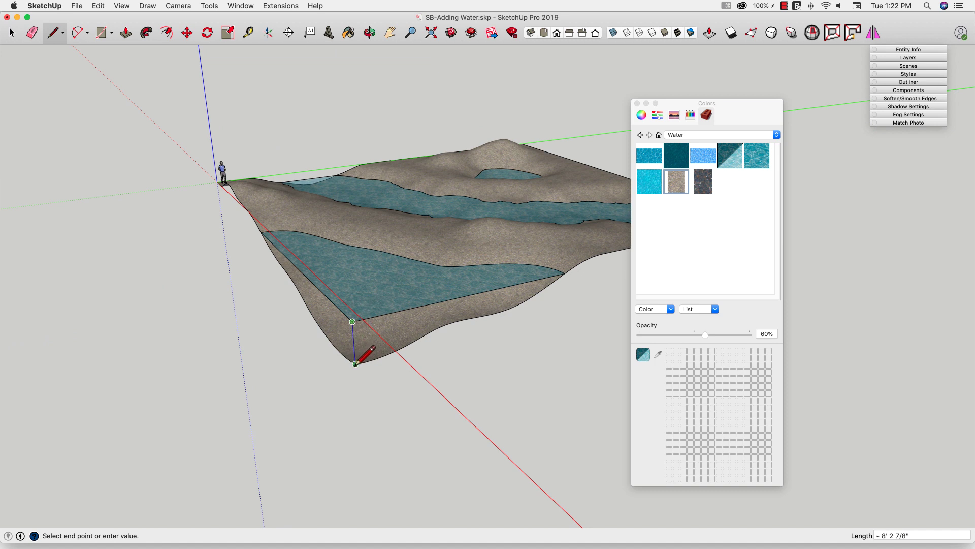
left_click(356, 364)
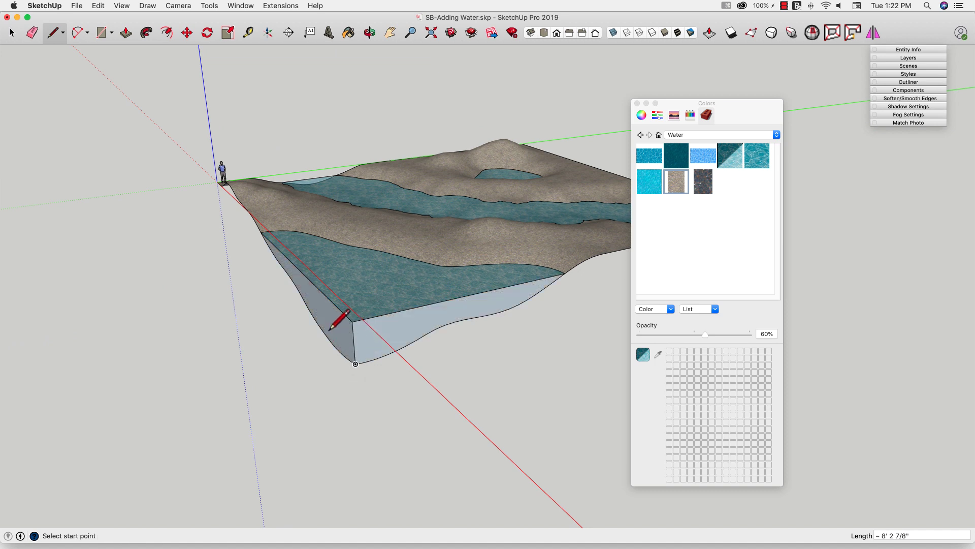
left_click(340, 329)
left_click(364, 335)
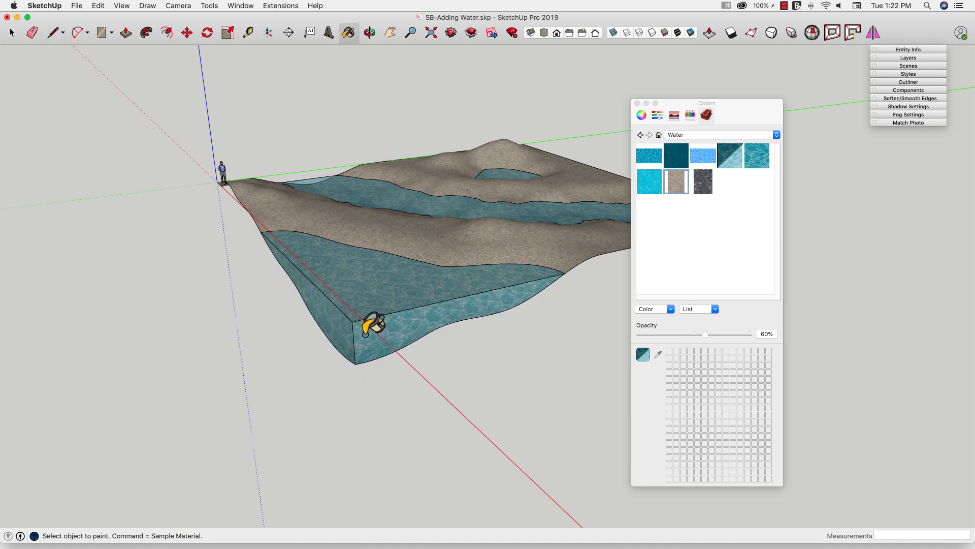
Step: Outline the first side wall below the terrain: down from the origin, parallel to the red axis, and up about 7' 11 3/16" to the water corner
middle_click_drag(327, 381, 158, 307)
left_click(155, 320)
left_click(138, 319)
middle_click_drag(599, 277, 510, 307, "shift")
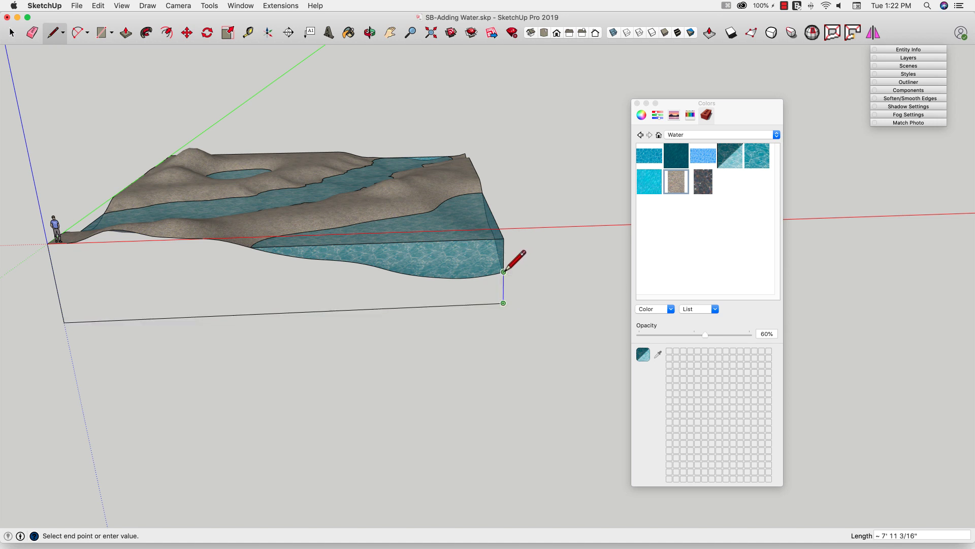
Step: Wall off the adjoining side with a base line parallel to the green axis and a vertical line of about 17' 3/4" up to the terrain corner
mouse_move(503, 303)
middle_mouse_down()
mouse_move(500, 291)
mouse_move(447, 305)
middle_mouse_up()
middle_click_drag(385, 331, 398, 367)
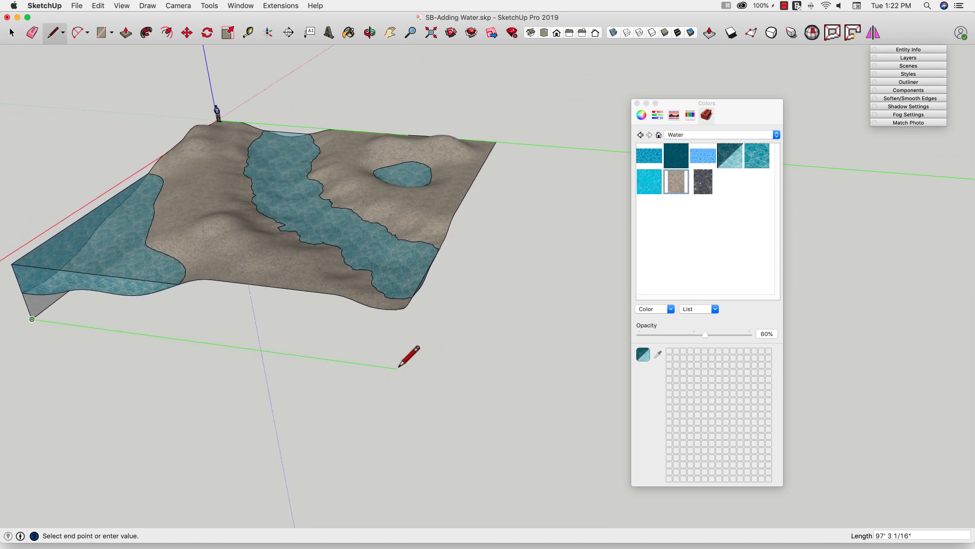
left_click(404, 308)
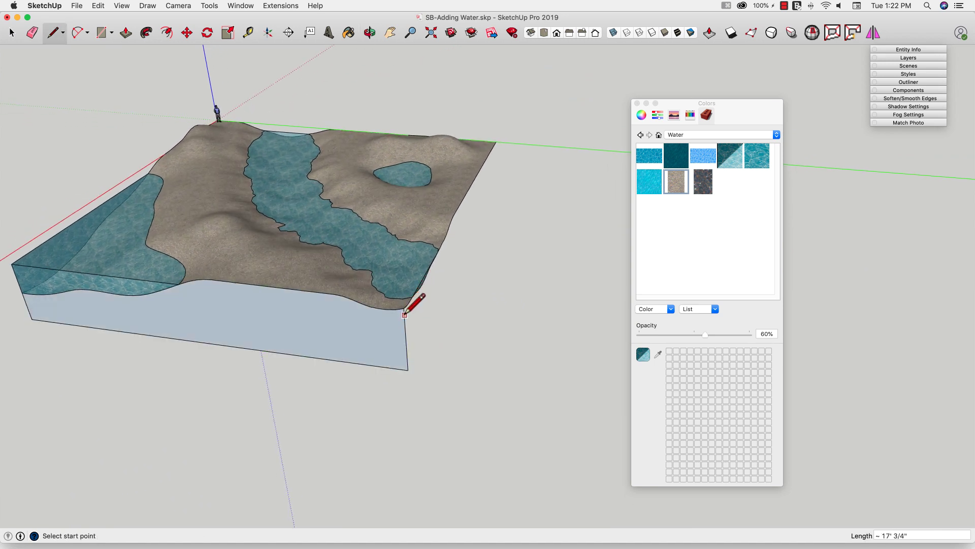
Step: Wall off the remaining two sides with 100' base lines and an 18' 7 3/16" vertical line at the corner near the pond
mouse_move(409, 370)
middle_mouse_down()
mouse_move(431, 306)
mouse_move(423, 326)
middle_mouse_up()
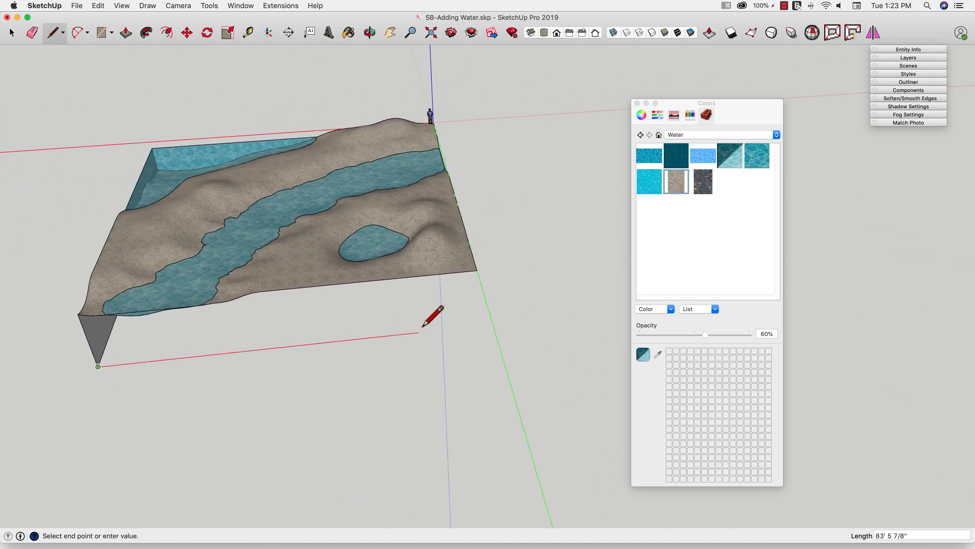
left_click(477, 270)
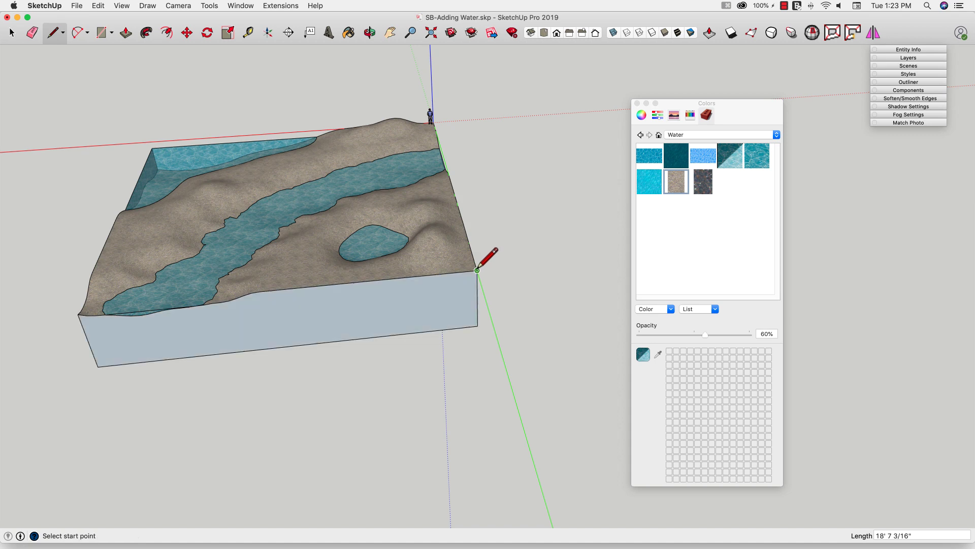
left_click(477, 325)
mouse_move(477, 325)
middle_mouse_down()
mouse_move(483, 264)
mouse_move(501, 256)
middle_mouse_up()
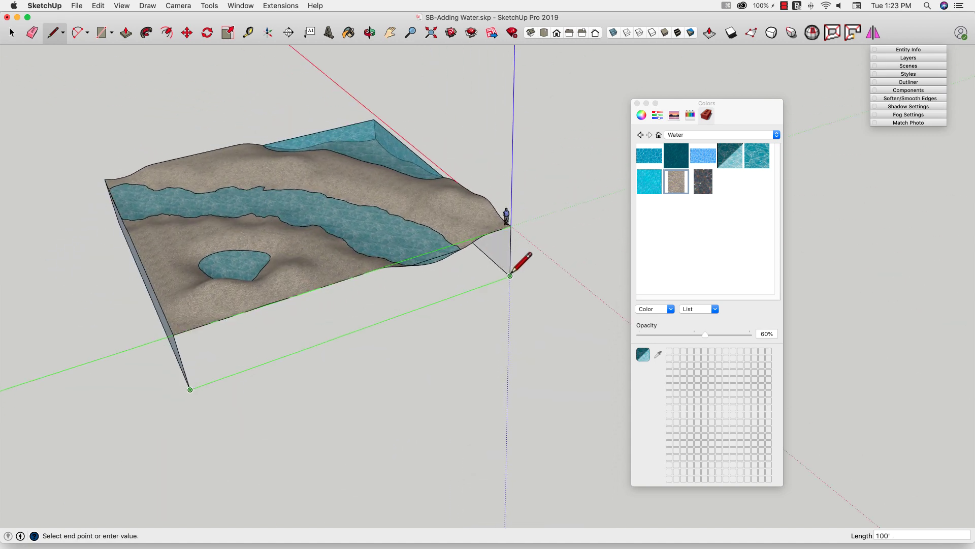
left_click(510, 276)
key("space")
Step: Apply Orient Faces from the terrain surface around the pond so the block's walls face the same way
mouse_move(383, 301)
middle_mouse_down()
mouse_move(311, 269)
mouse_move(306, 311)
middle_mouse_up()
right_click(319, 338)
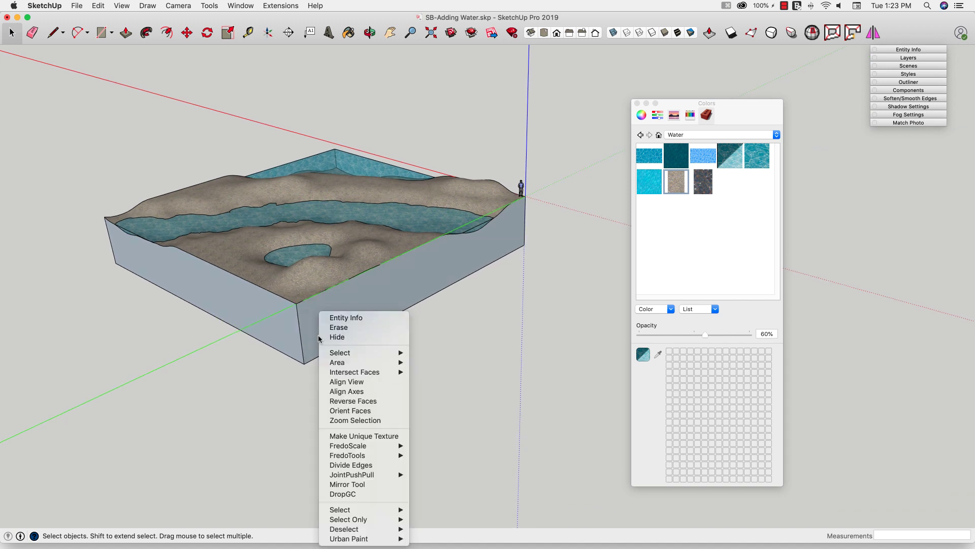
left_click(303, 294)
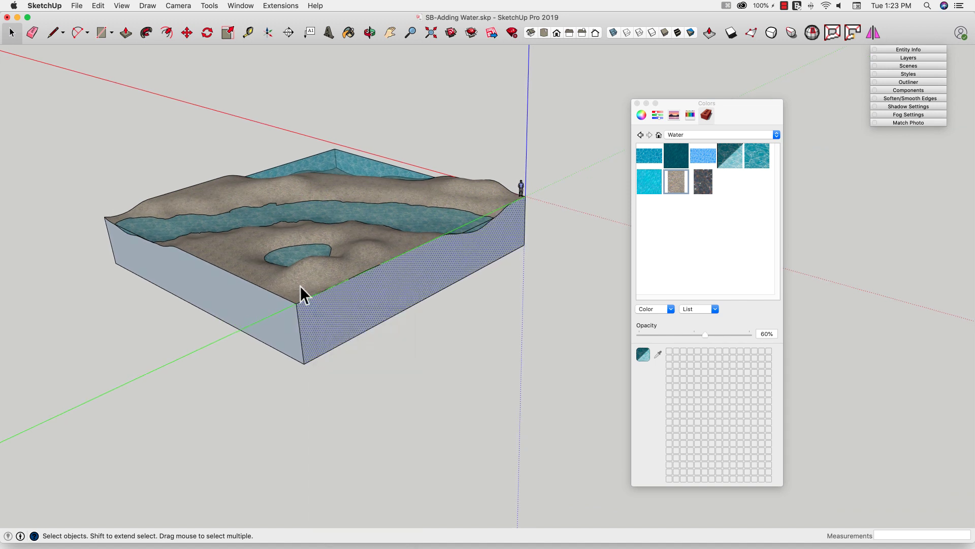
right_click(294, 273)
left_click(303, 297)
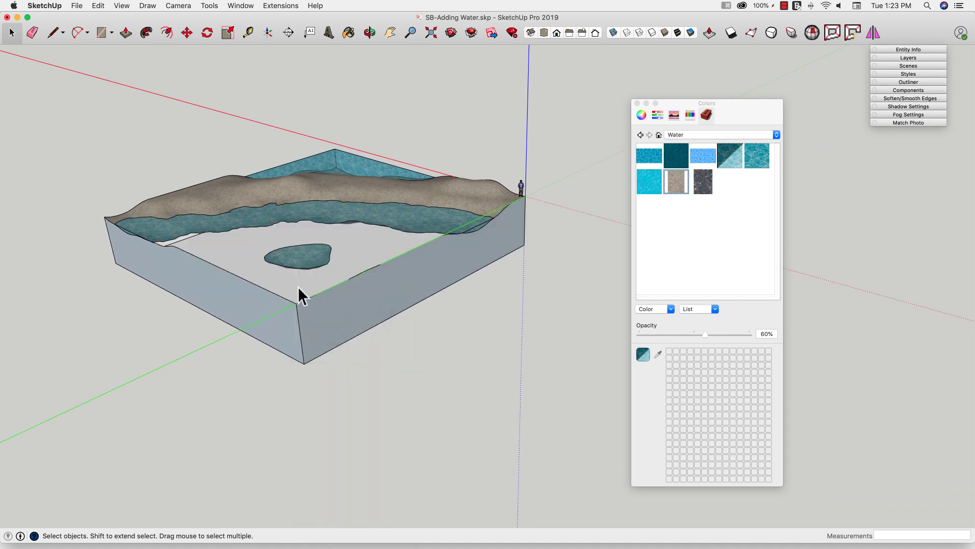
right_click(287, 283)
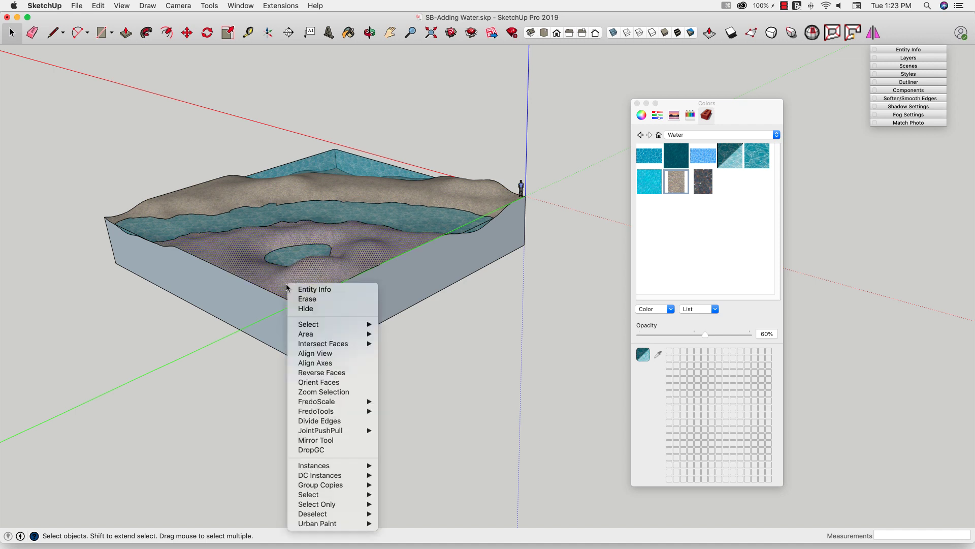
left_click(332, 382)
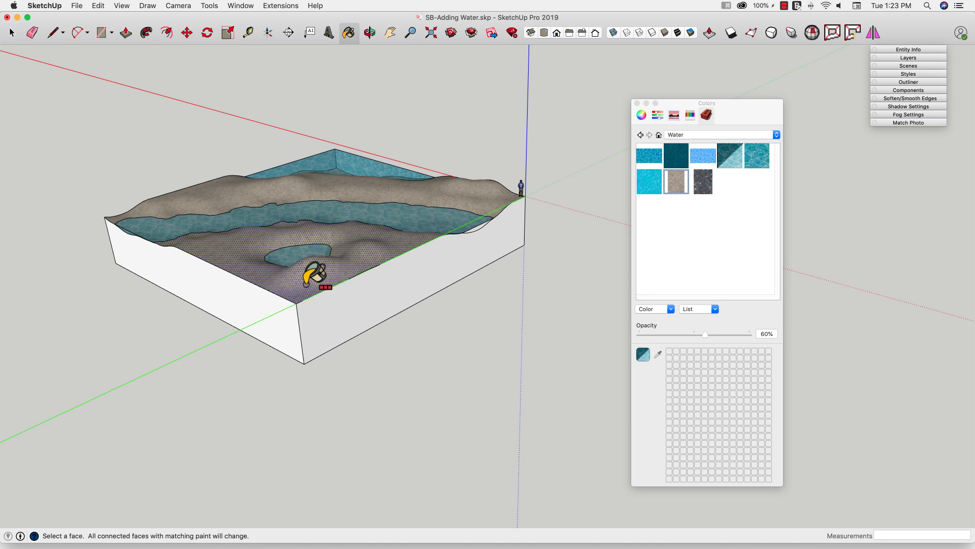
Step: Paint the block's side walls with the brown pebble texture of the terrain surface
left_click(311, 333)
left_click(281, 332)
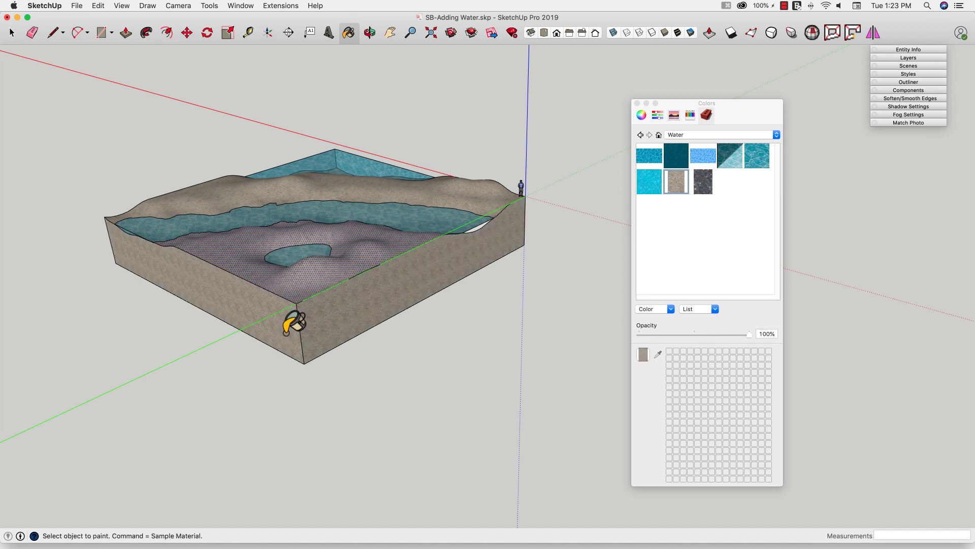
mouse_move(281, 332)
middle_mouse_down()
mouse_move(298, 322)
mouse_move(331, 218)
mouse_move(331, 243)
mouse_move(320, 211)
mouse_move(279, 232)
mouse_move(278, 262)
middle_mouse_up()
left_click(278, 258)
key("space")
Step: Look over the finished terrain block from several angles and close the Colors window
middle_click_drag(353, 282, 492, 353)
scroll(492, 353, "up", 10)
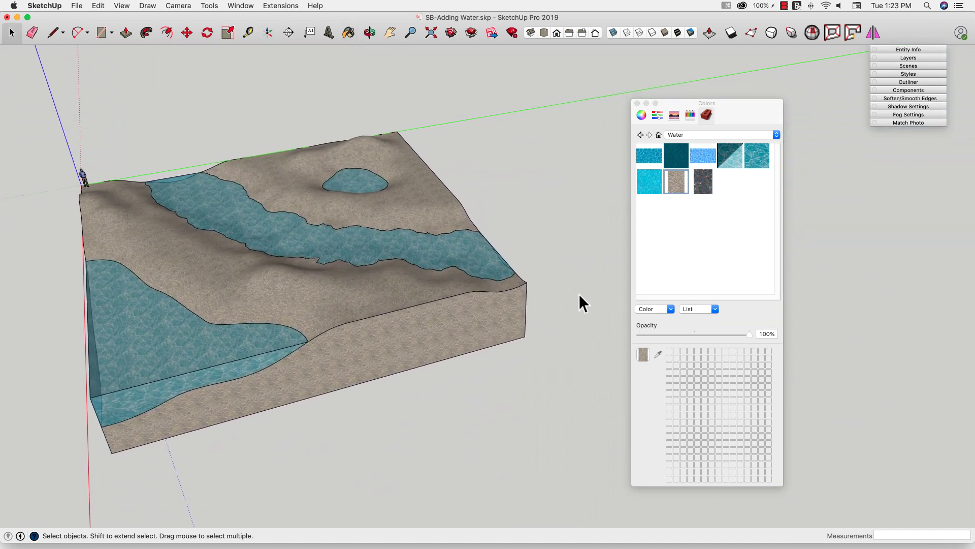
middle_click_drag(446, 263, 403, 307)
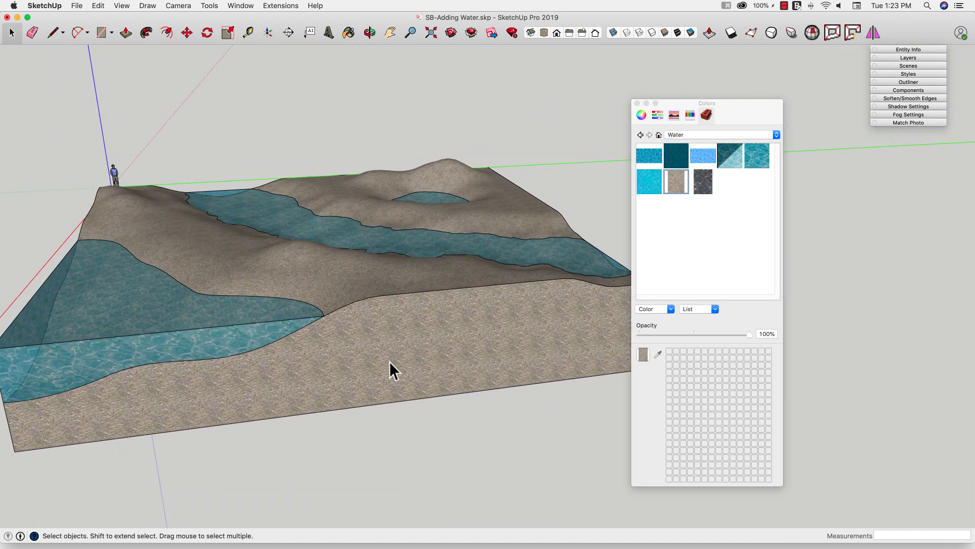
middle_click_drag(390, 362, 449, 407)
middle_click_drag(432, 315, 564, 427)
left_click(637, 103)
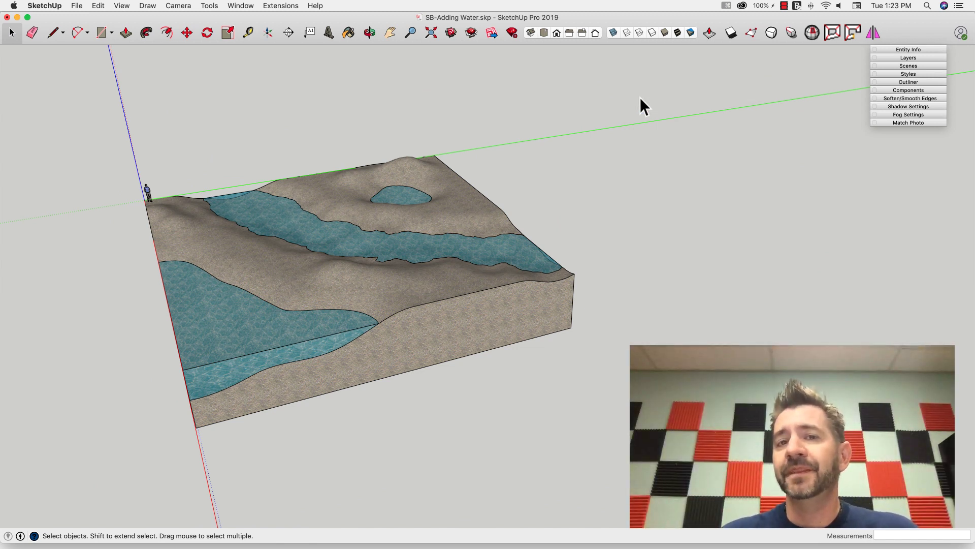